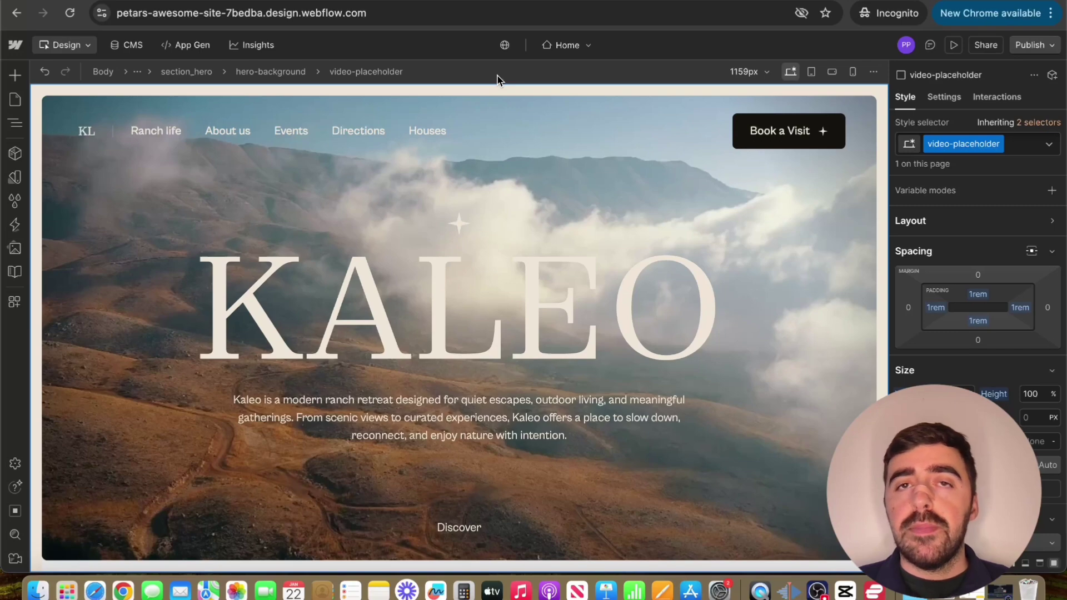
# - Go to the Claspo website and start signing up for a free account
pyautogui.click(383, 1)
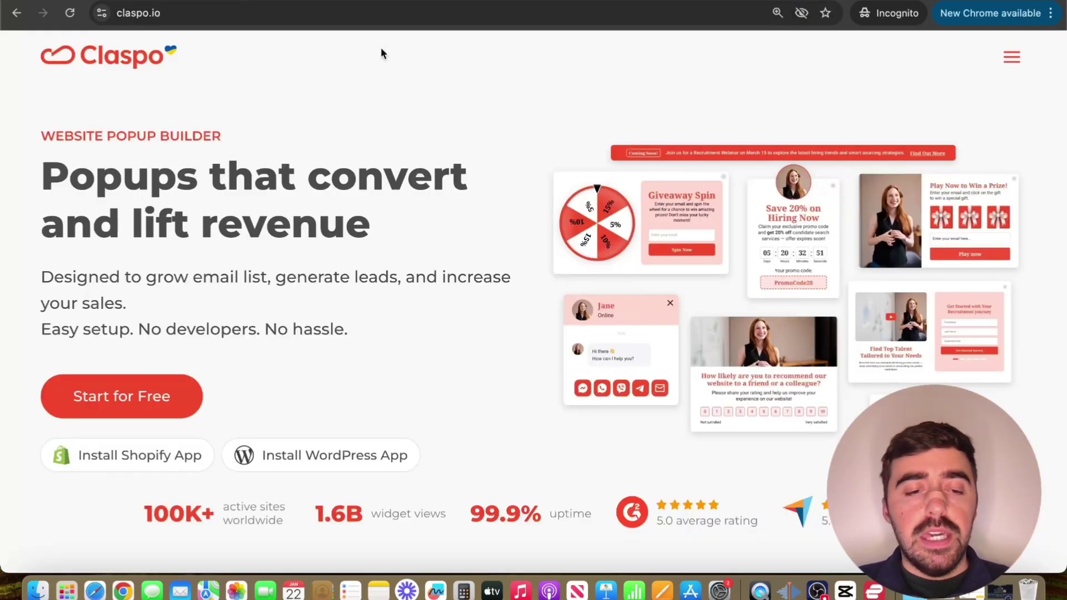
pyautogui.click(161, 395)
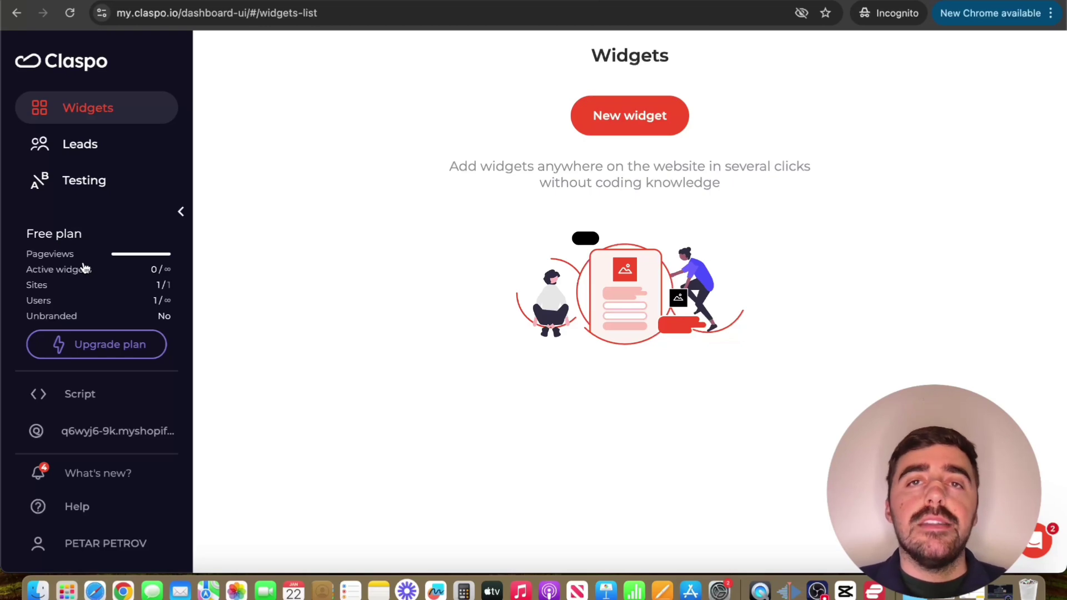
# - Examine the Free plan's usage limits and how the Pro plan's price varies with monthly pageviews
pyautogui.click(62, 270)
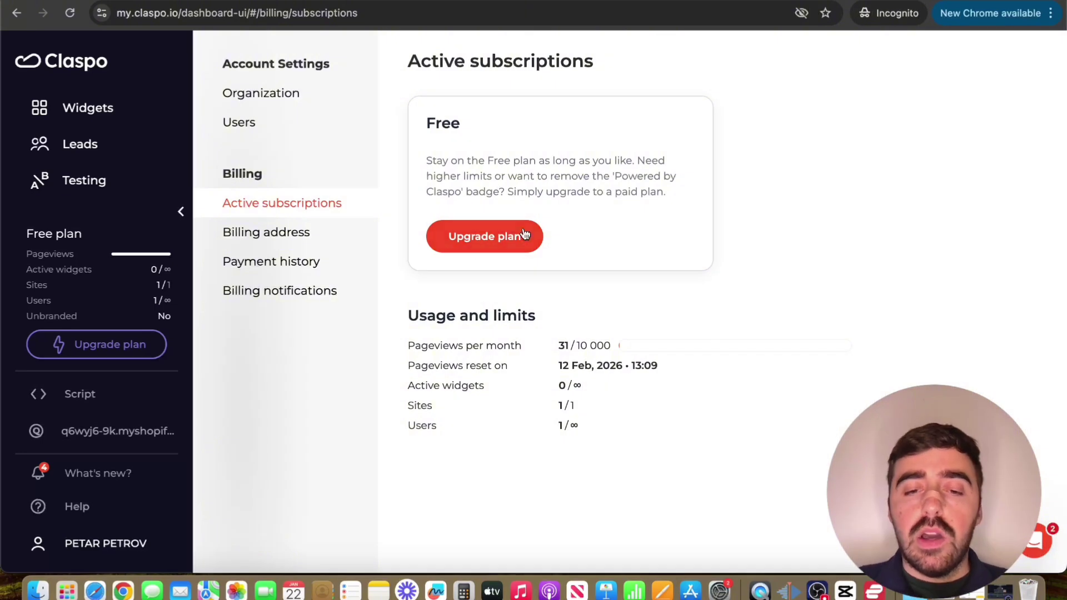
pyautogui.click(449, 245)
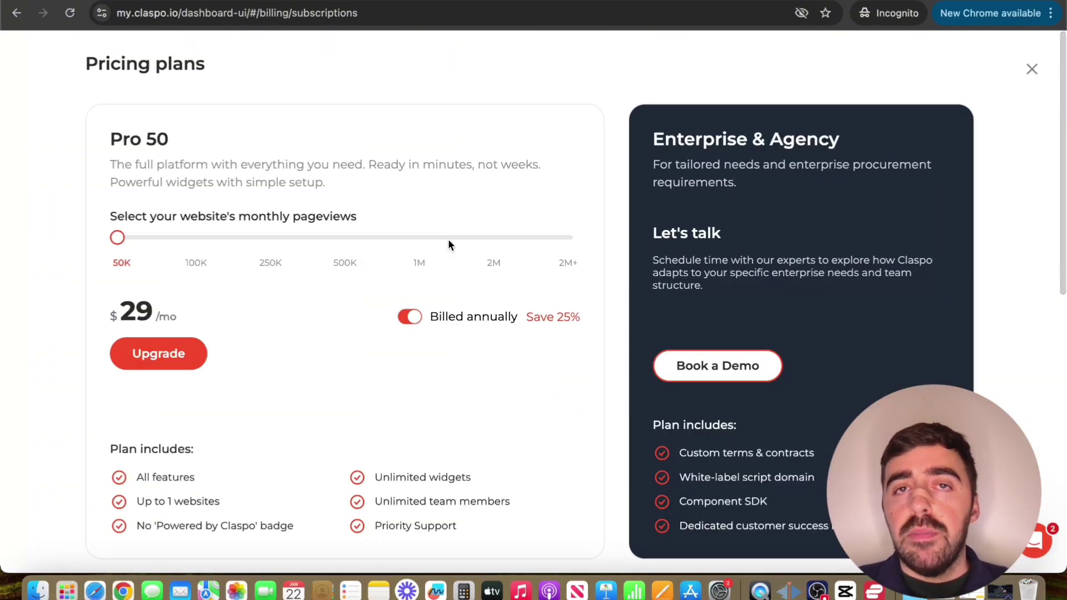
pyautogui.scroll(-2, 449, 244)
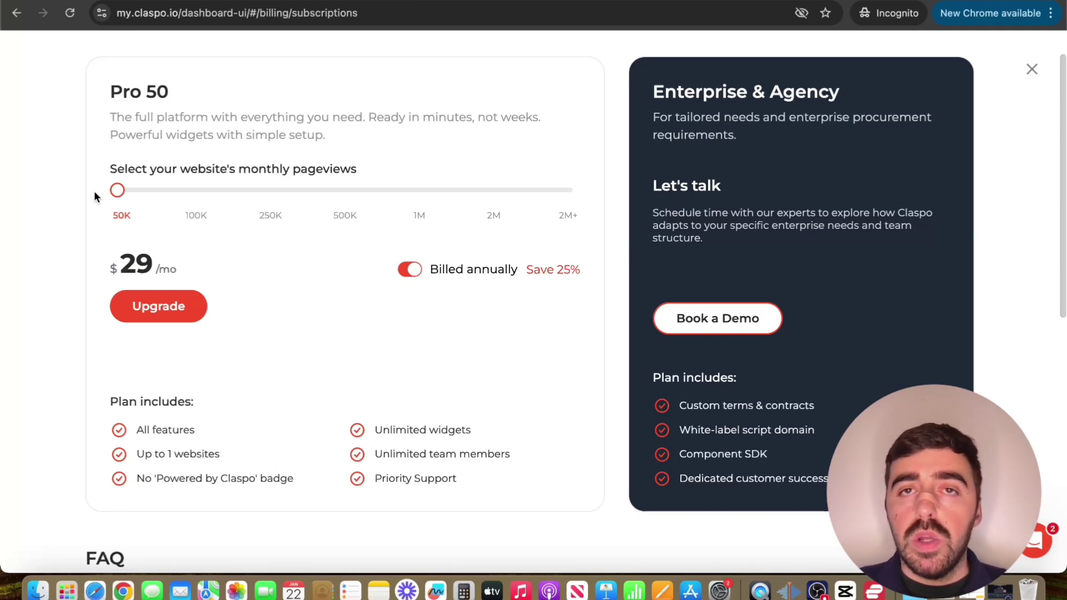
pyautogui.moveTo(117, 190); pyautogui.dragTo(294, 194)
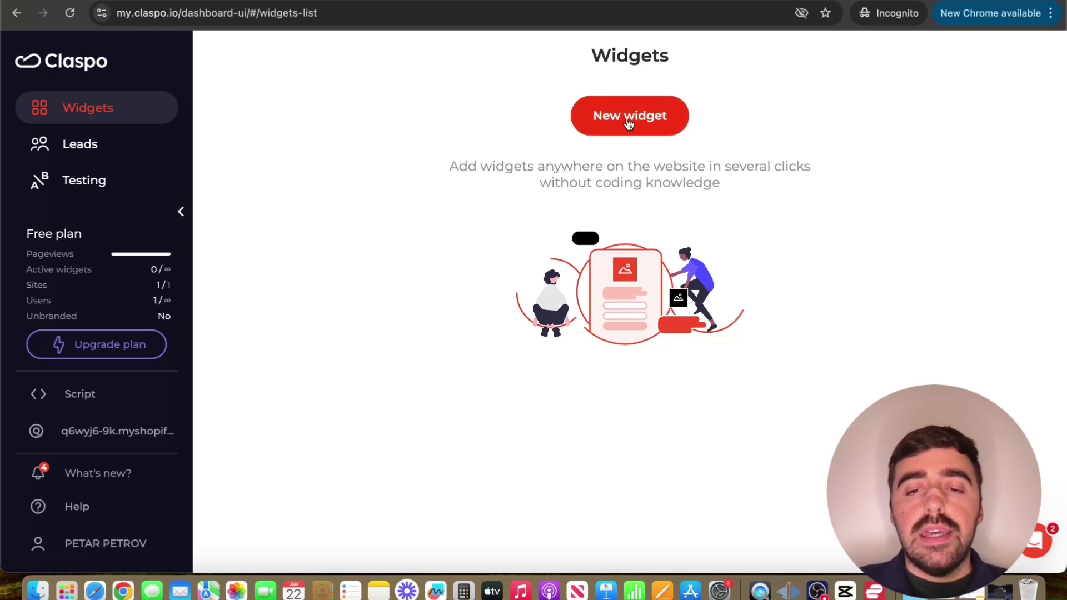
# - Create a new widget from the template library, filtering the templates by the Multi-Step feature and the Lead Generation use case
pyautogui.click(629, 121)
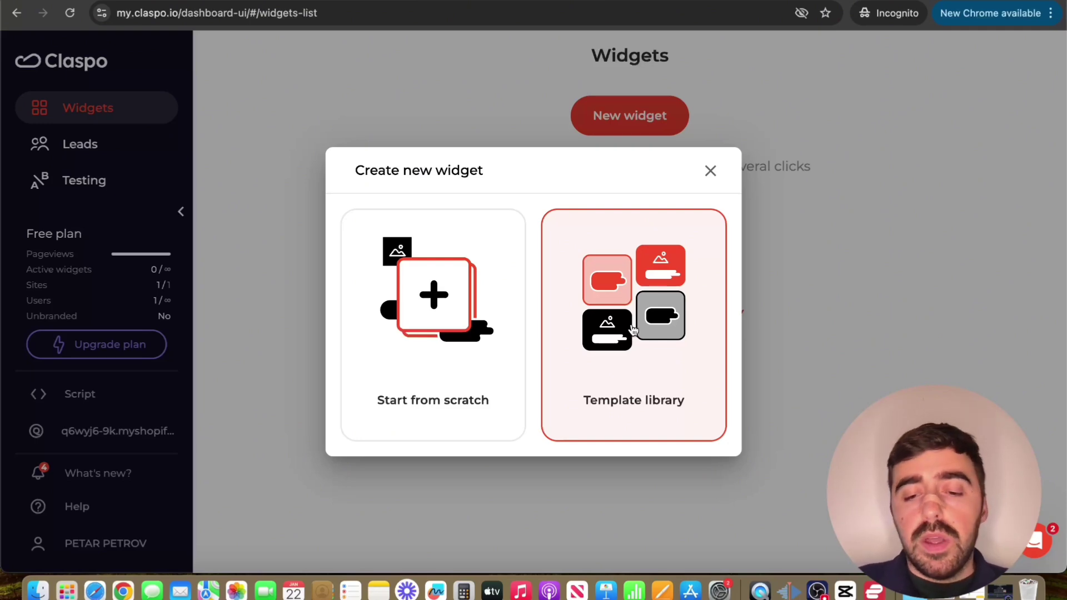
pyautogui.click(639, 367)
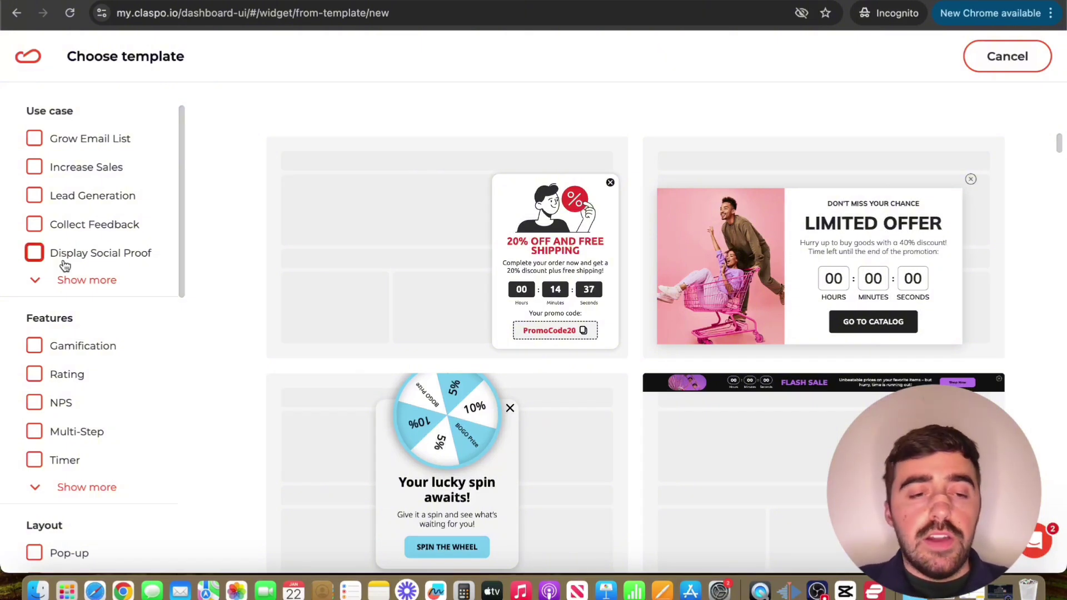
pyautogui.scroll(-3, 111, 255)
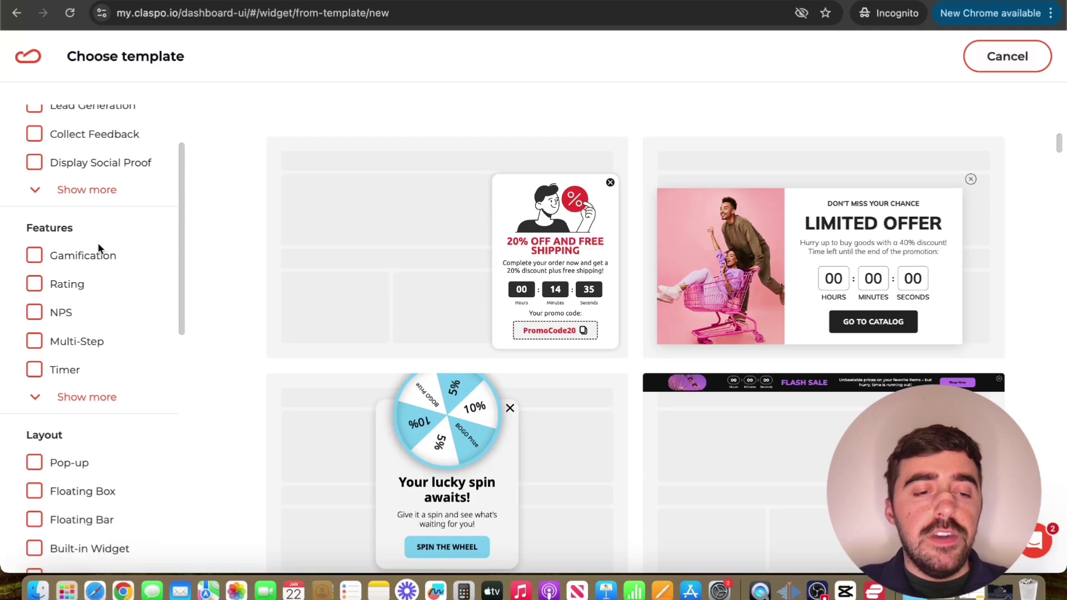
pyautogui.click(36, 345)
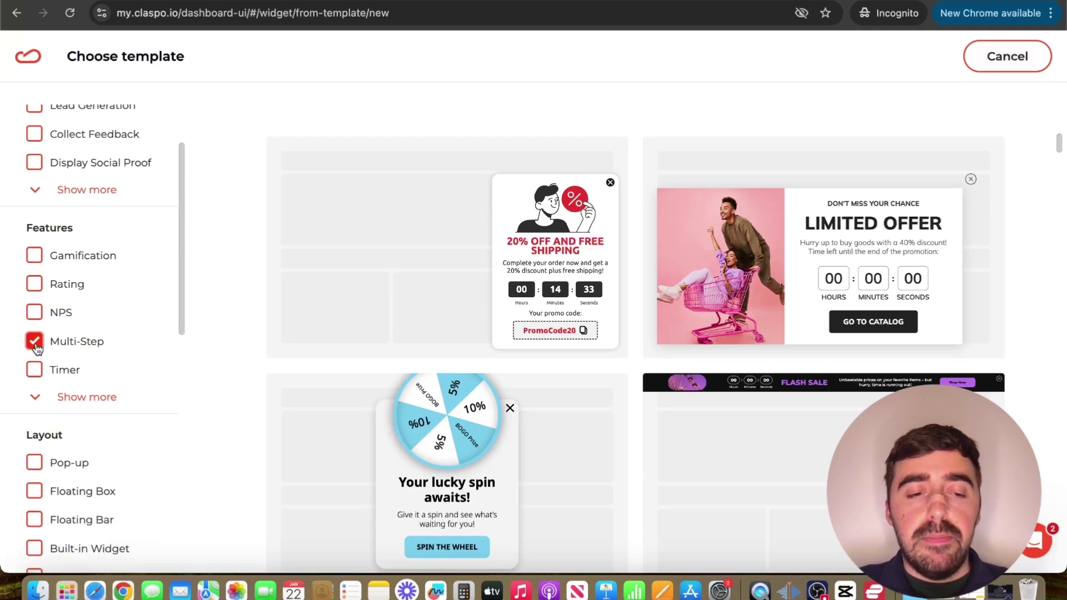
pyautogui.scroll(3, 106, 205)
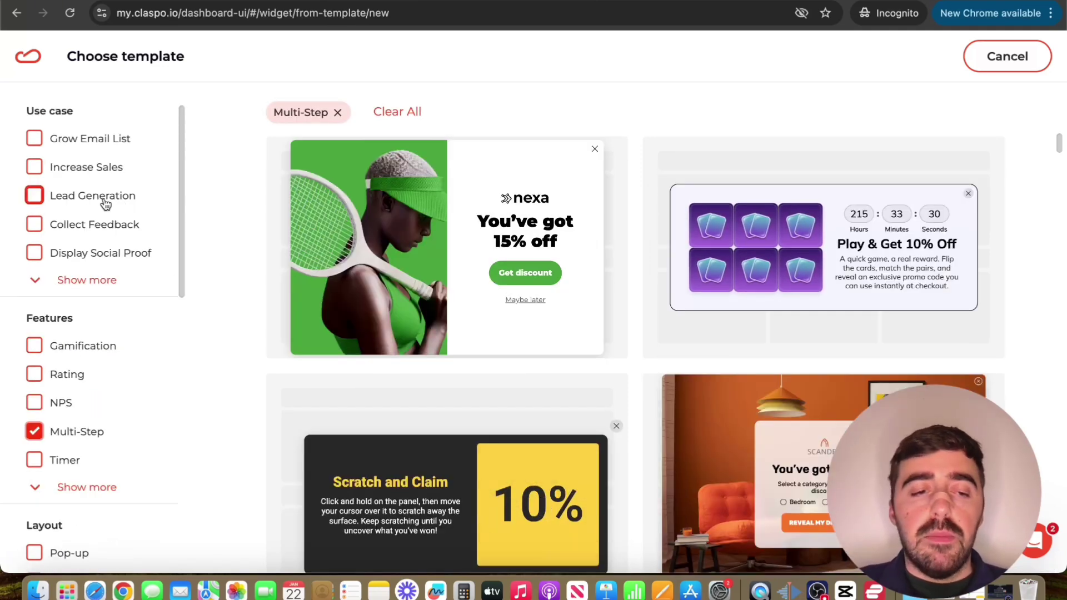
pyautogui.click(34, 197)
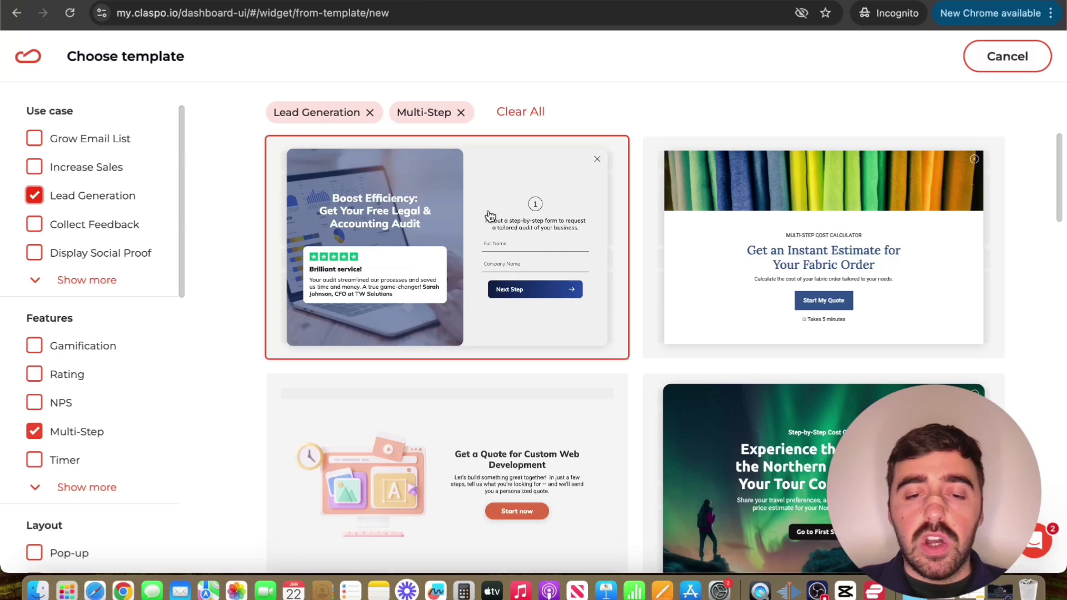
# - Preview Steps 2 to 4 of the Free Legal & Accounting Audit template and use it for the widget
pyautogui.click(457, 275)
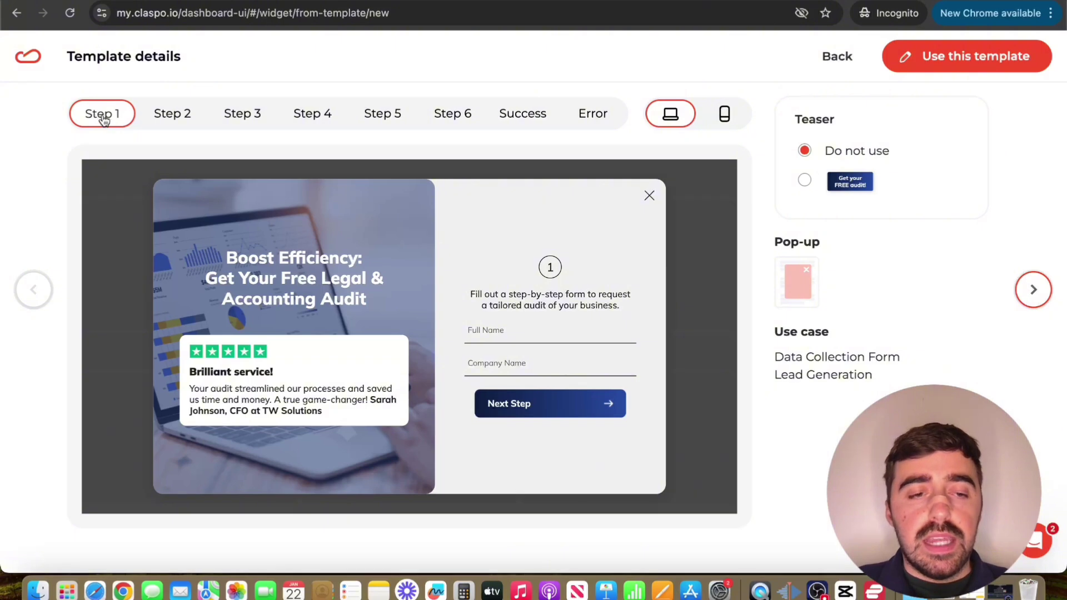
pyautogui.click(164, 118)
pyautogui.click(222, 115)
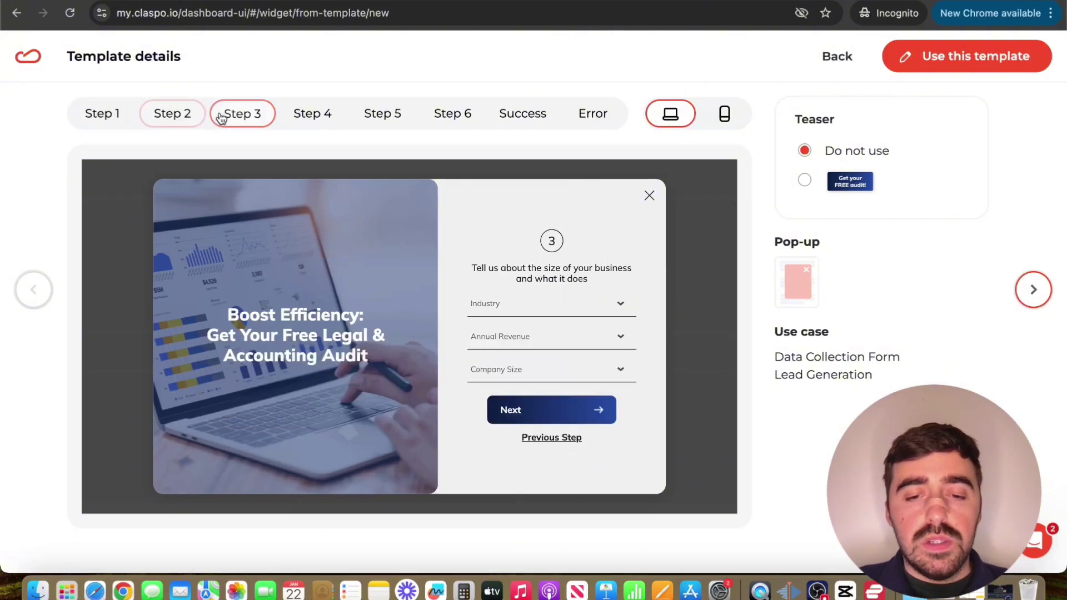
pyautogui.click(297, 119)
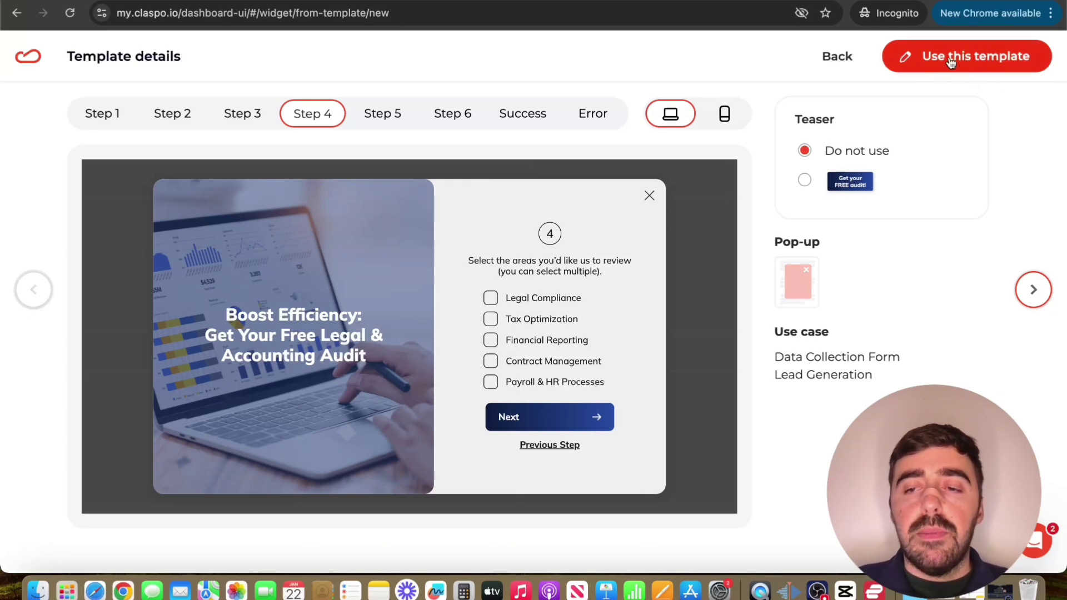
pyautogui.click(979, 66)
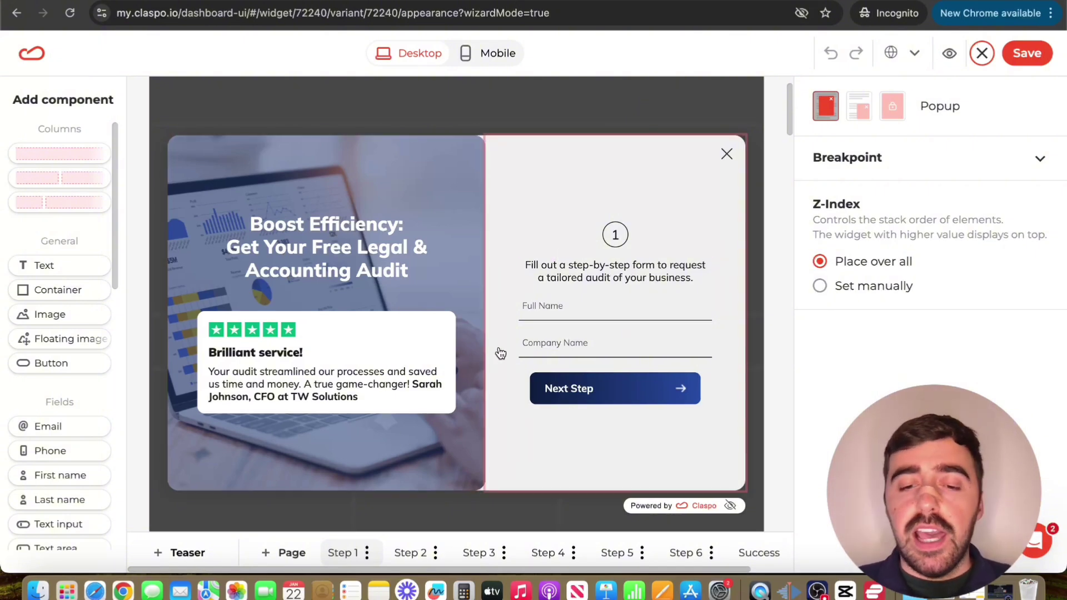
# - Delete the instruction text above the Full Name field in Step 1 and check the "Boost Efficiency" heading's text styling options
pyautogui.click(608, 272)
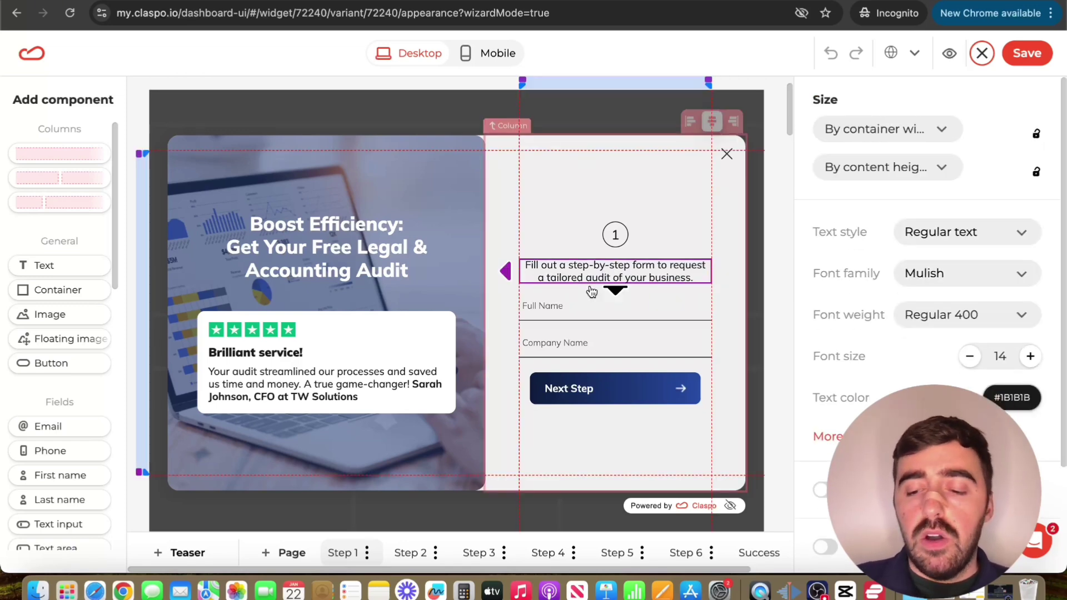
pyautogui.press('Delete')
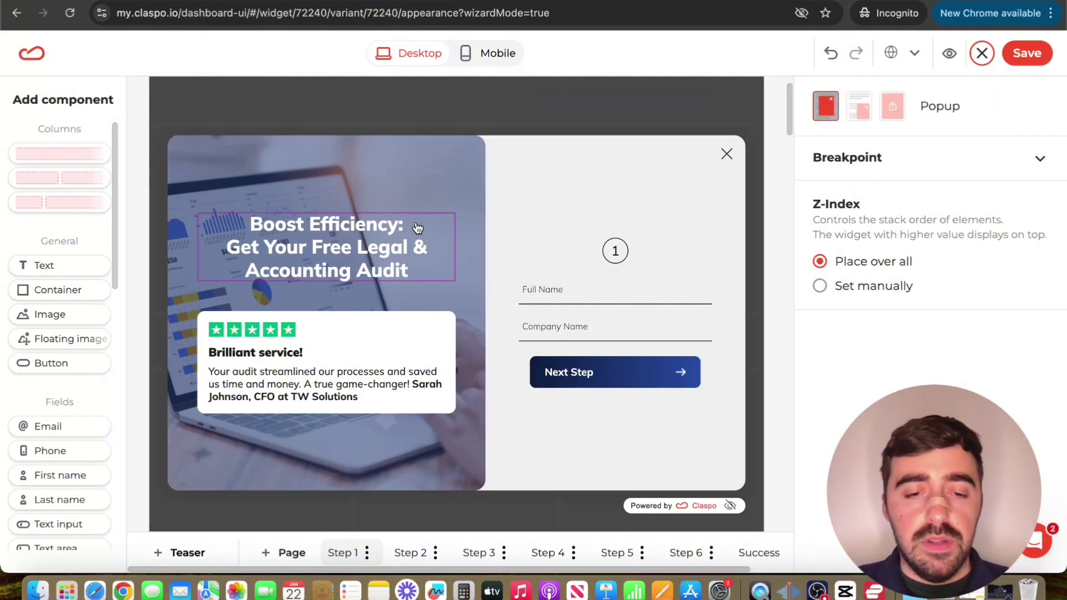
pyautogui.click(371, 253)
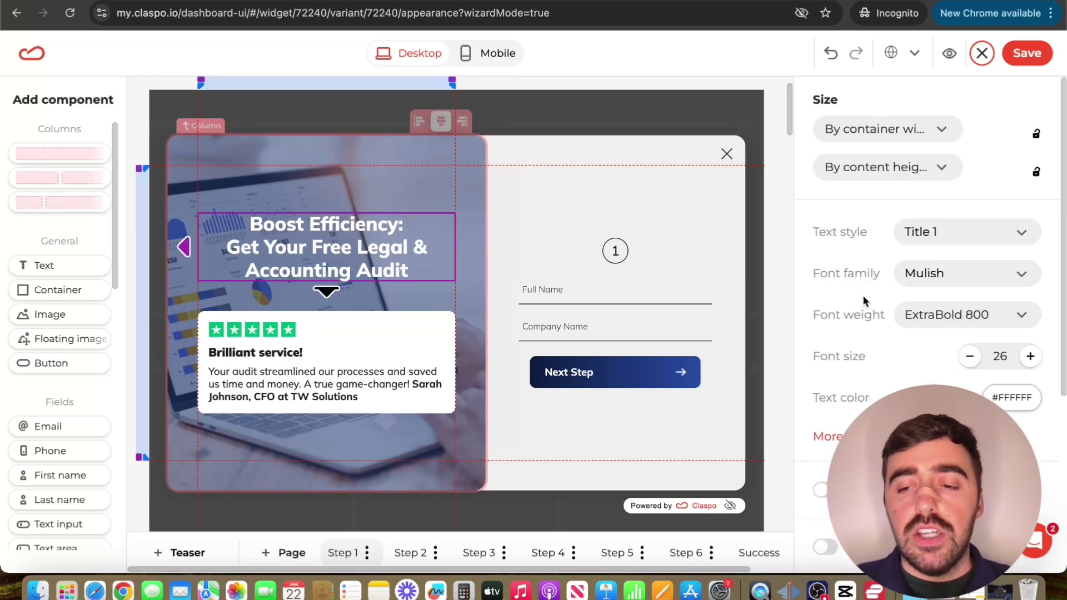
pyautogui.scroll(-2, 862, 295)
pyautogui.scroll(1, 863, 299)
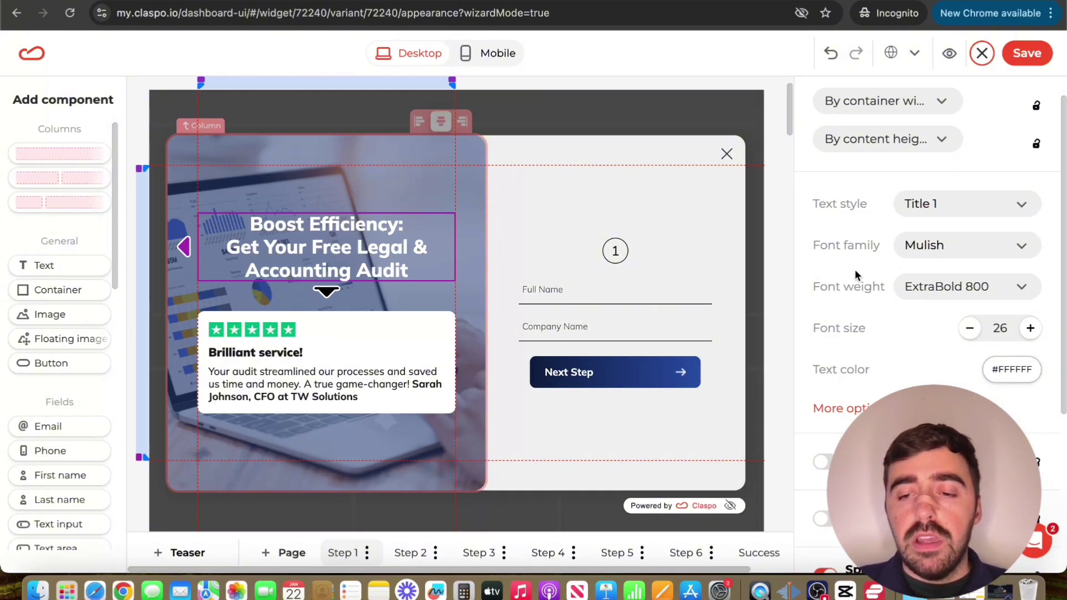
pyautogui.click(621, 72)
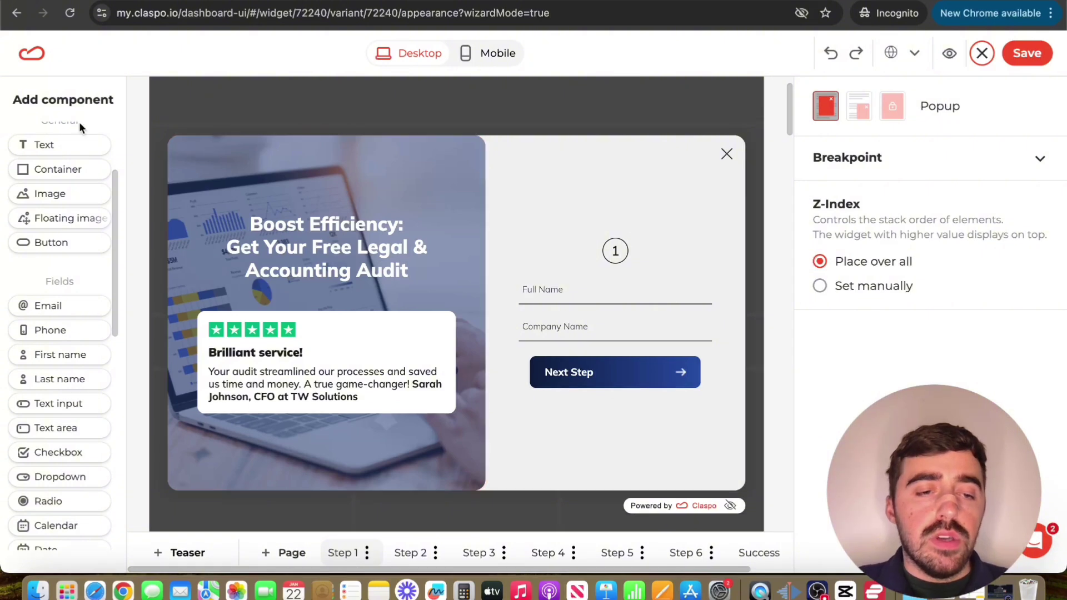
# - Add a Phone field between the Company Name field and the Next Step button in Step 1
pyautogui.scroll(4, 67, 258)
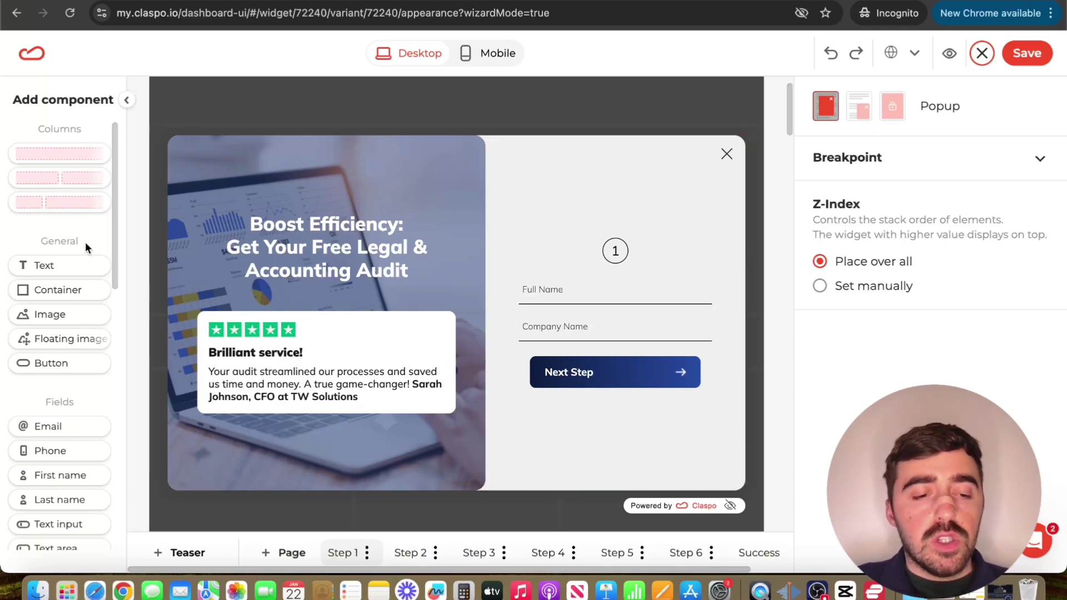
pyautogui.scroll(-6, 83, 241)
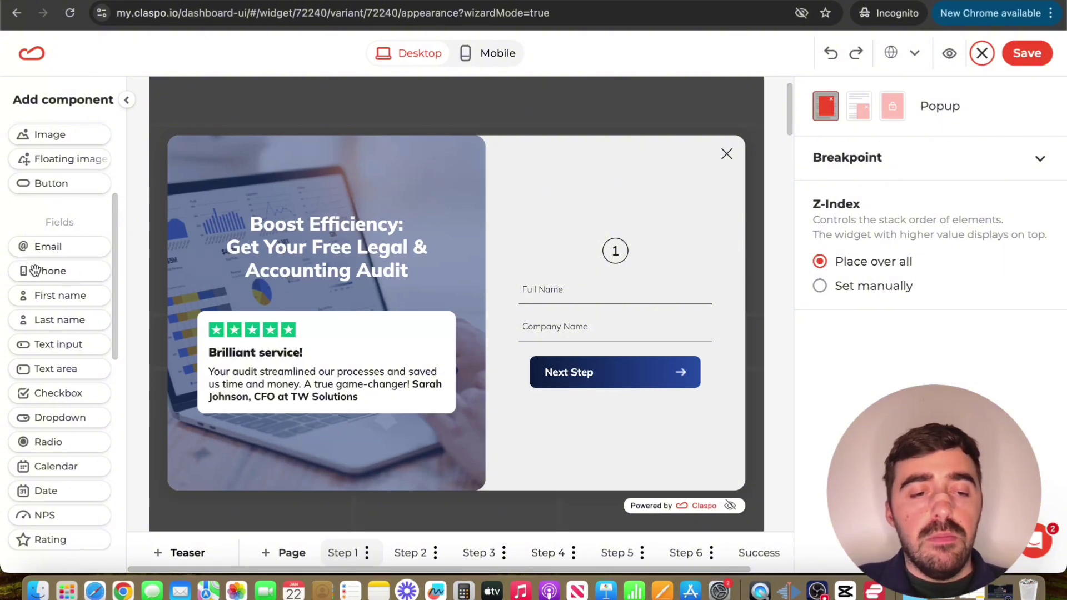
pyautogui.moveTo(47, 272); pyautogui.dragTo(571, 347)
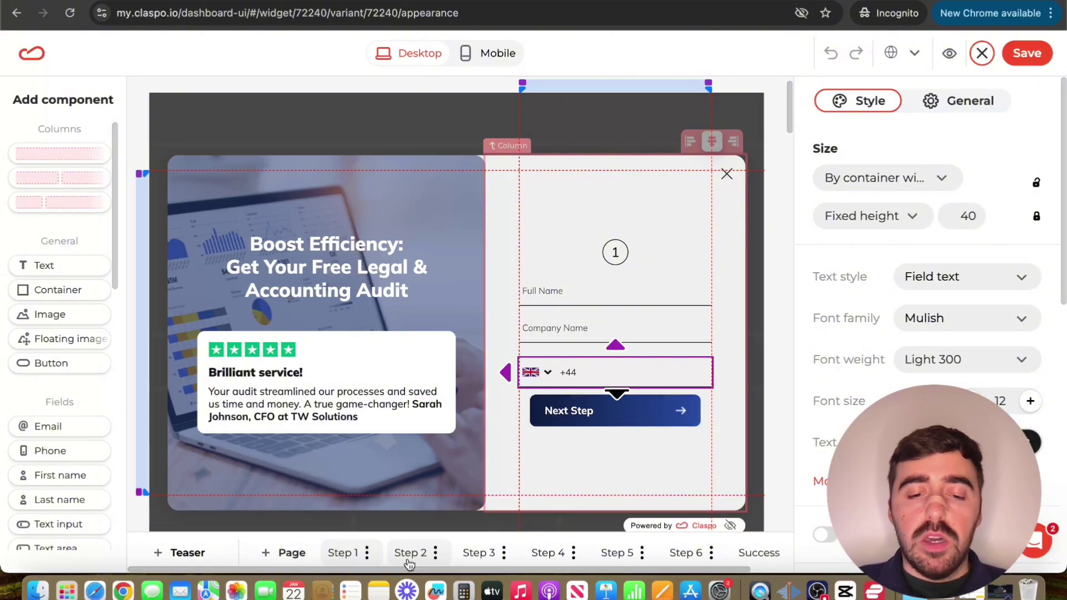
# - Review Steps 3 and 4 of the form and save the widget's appearance
pyautogui.click(472, 553)
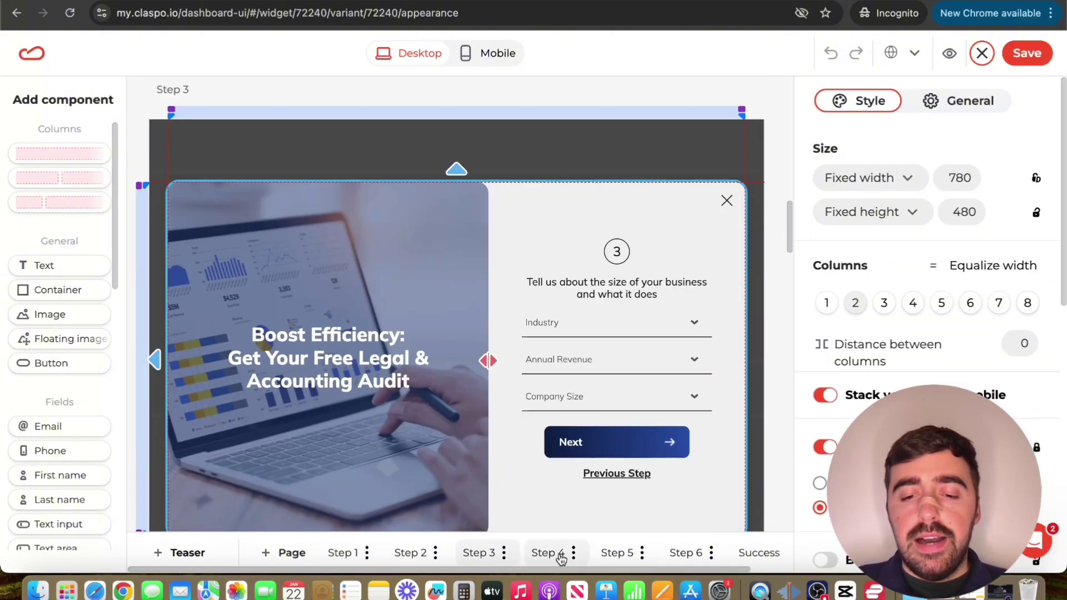
pyautogui.click(555, 553)
pyautogui.scroll(-2, 555, 457)
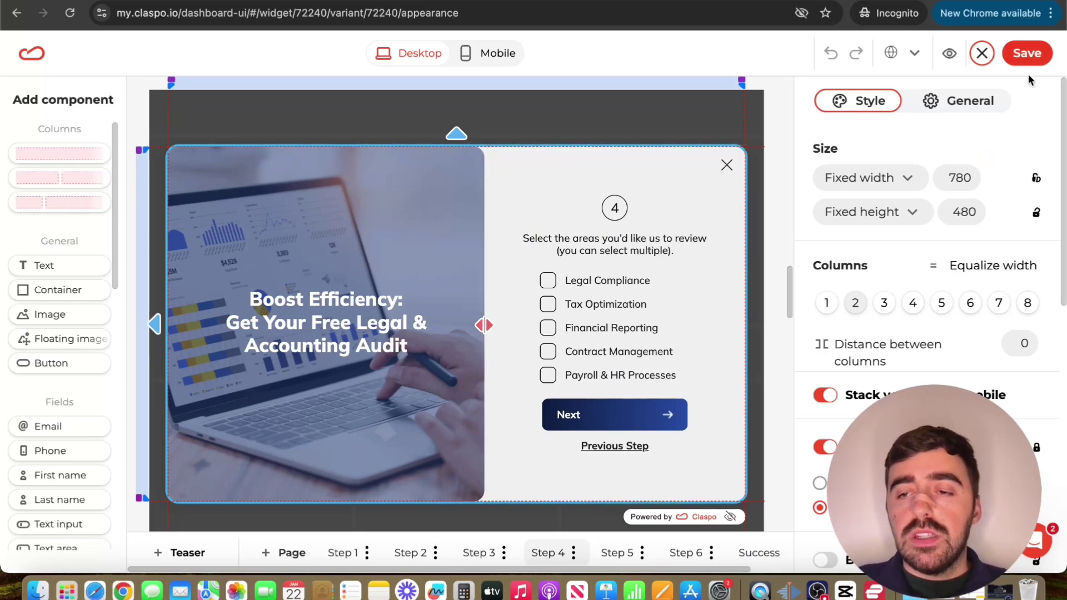
pyautogui.click(1028, 56)
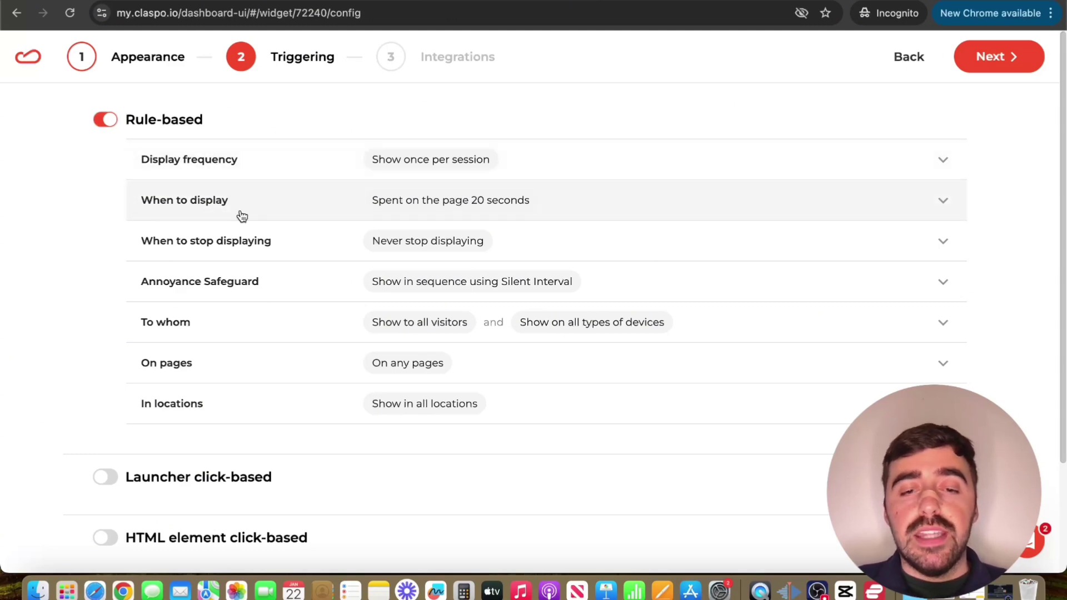
# - Set the widget's display frequency to Do not limit
pyautogui.click(328, 175)
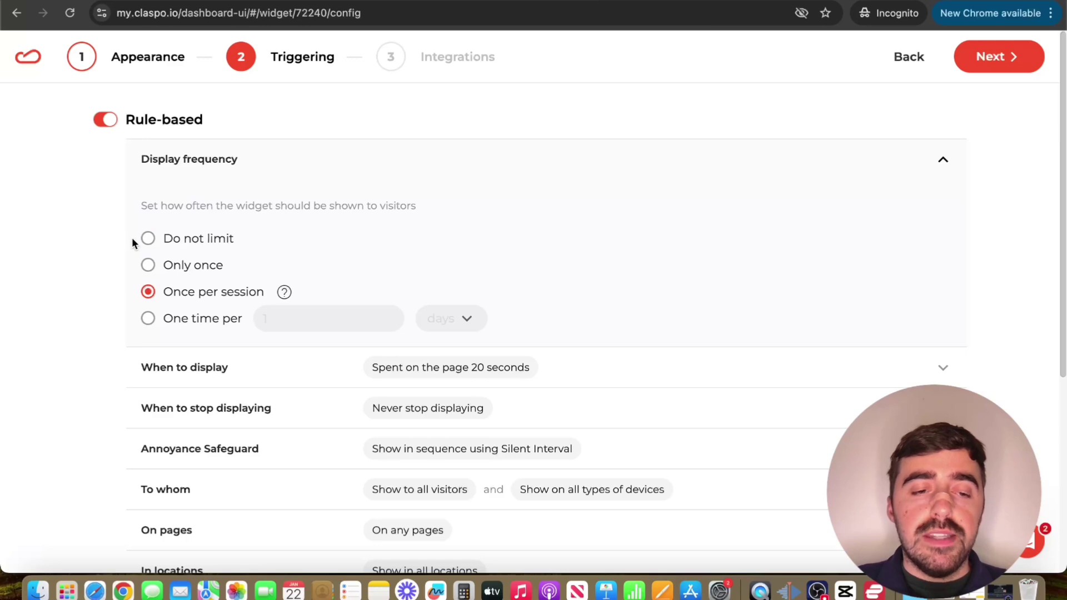
pyautogui.click(148, 238)
pyautogui.click(346, 180)
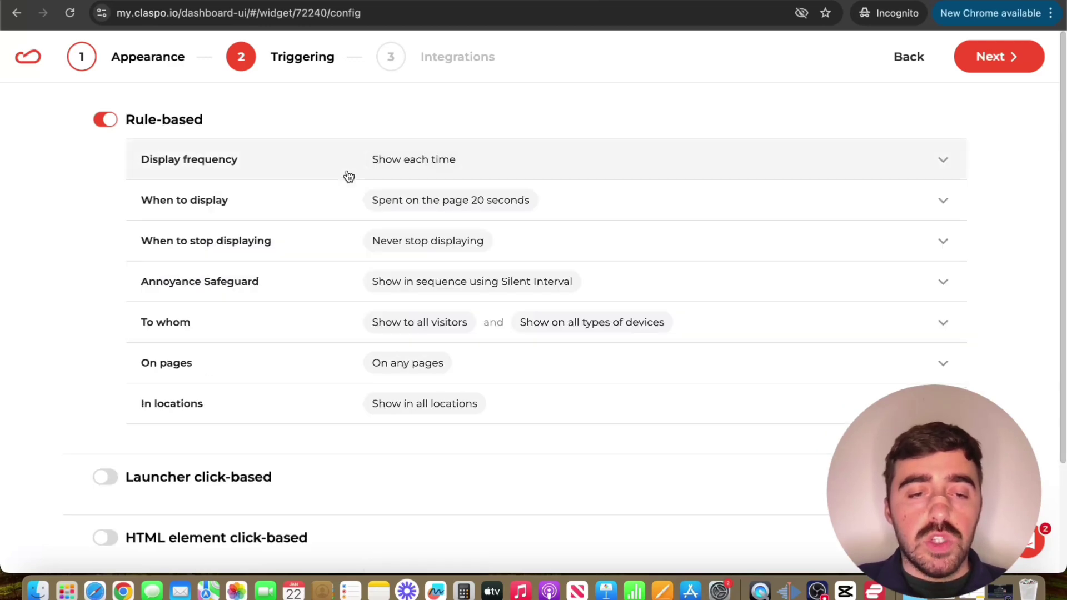
# - Set the widget's display condition to Immediately
pyautogui.click(311, 211)
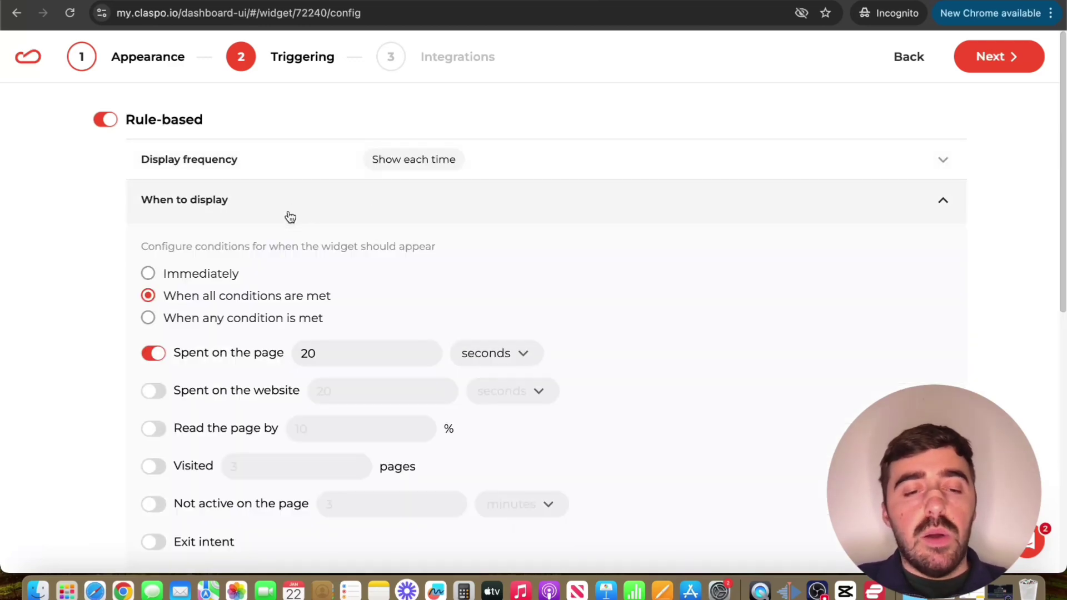
pyautogui.click(171, 279)
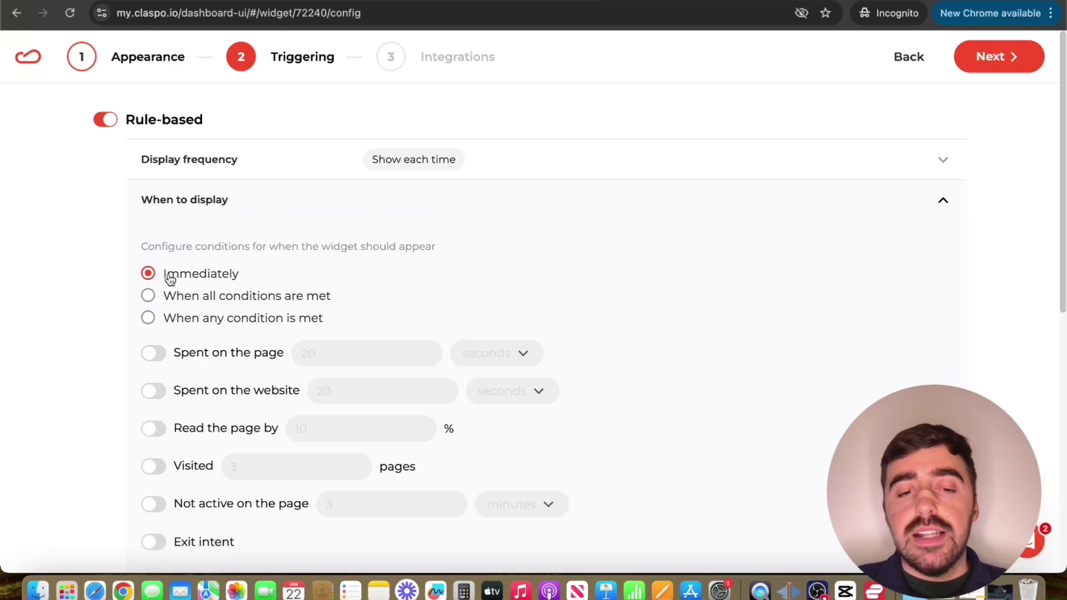
pyautogui.click(313, 211)
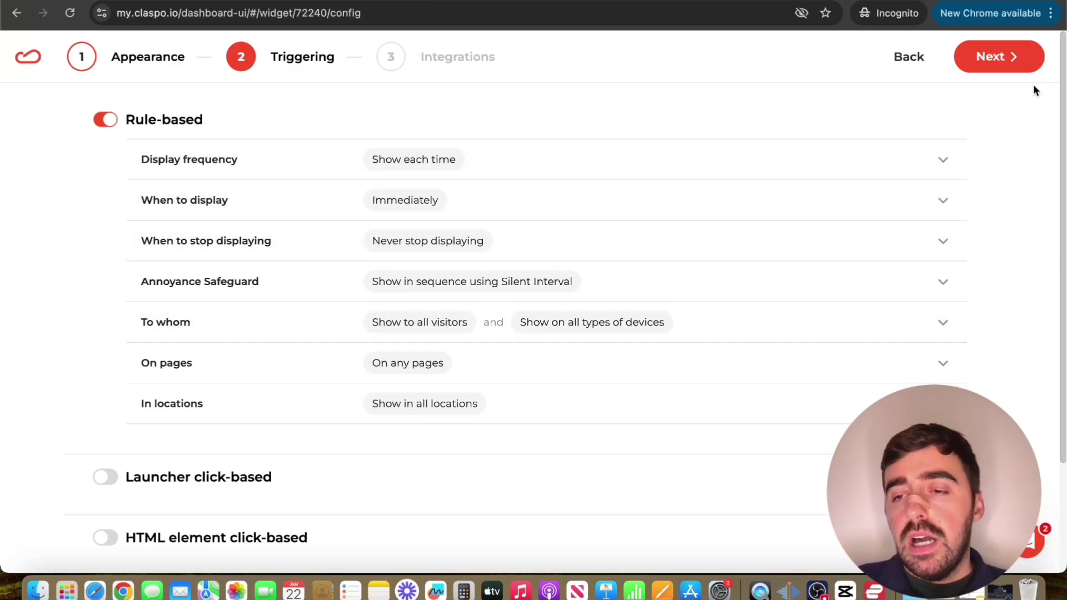
# - Finish the setup with collected data stored in Claspo, then set the new widget's status to Published and save it
pyautogui.click(999, 55)
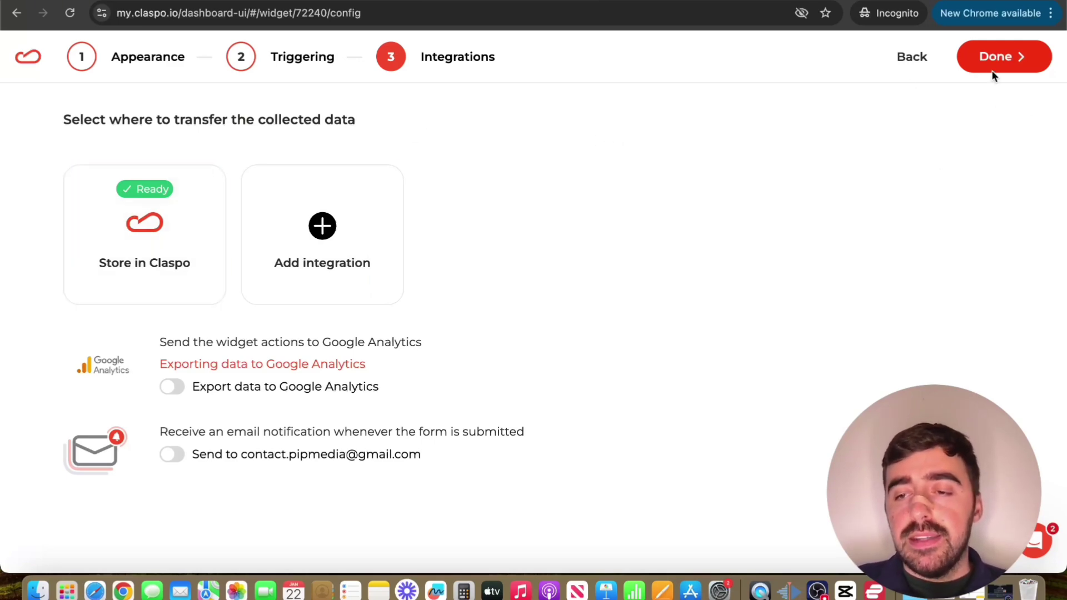
pyautogui.click(1021, 59)
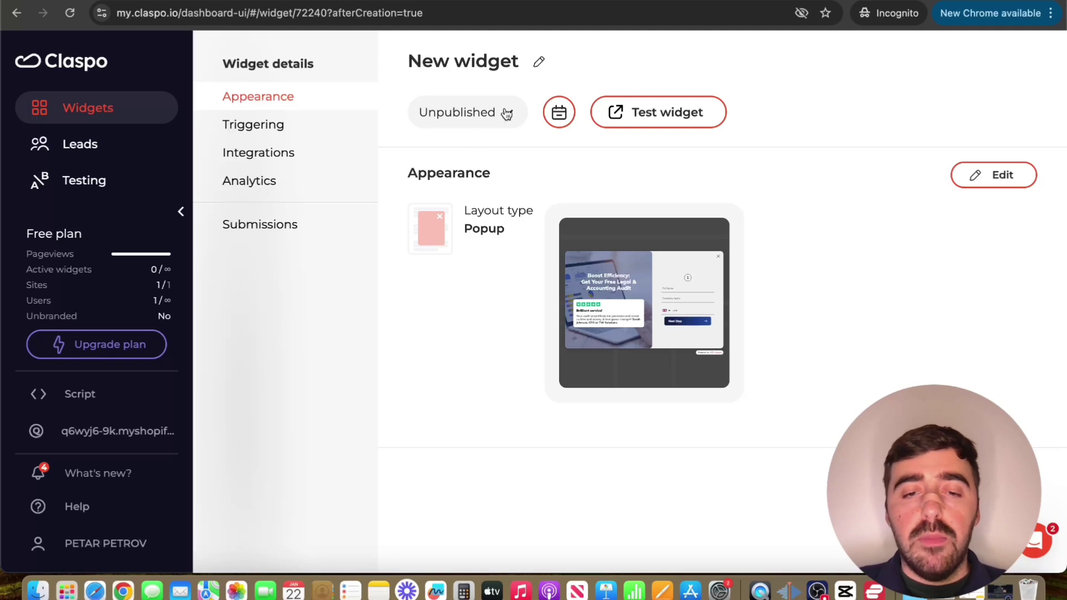
pyautogui.click(461, 113)
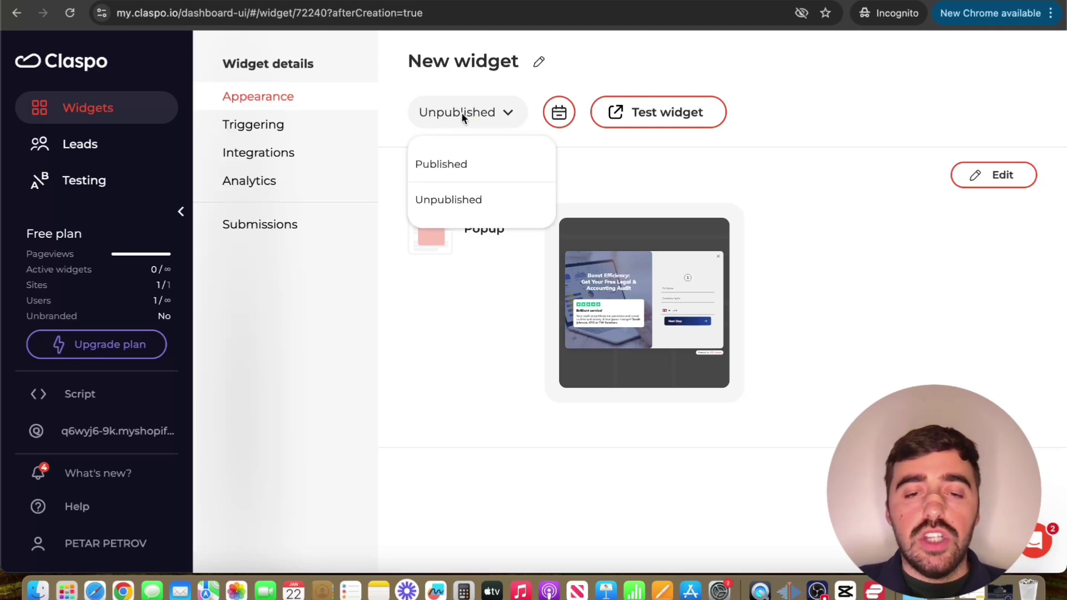
pyautogui.click(443, 157)
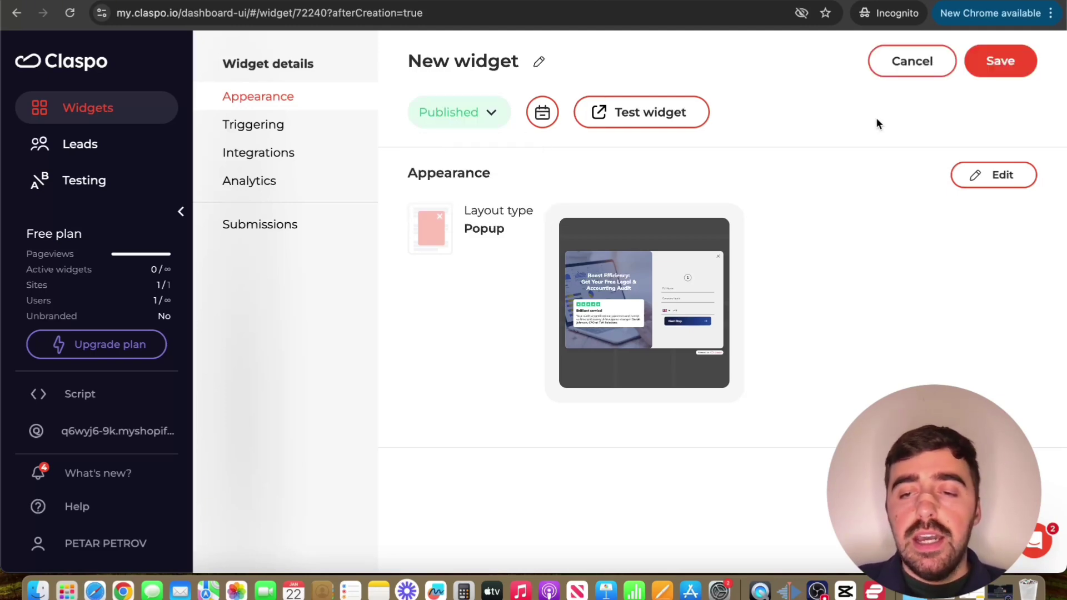
pyautogui.click(979, 61)
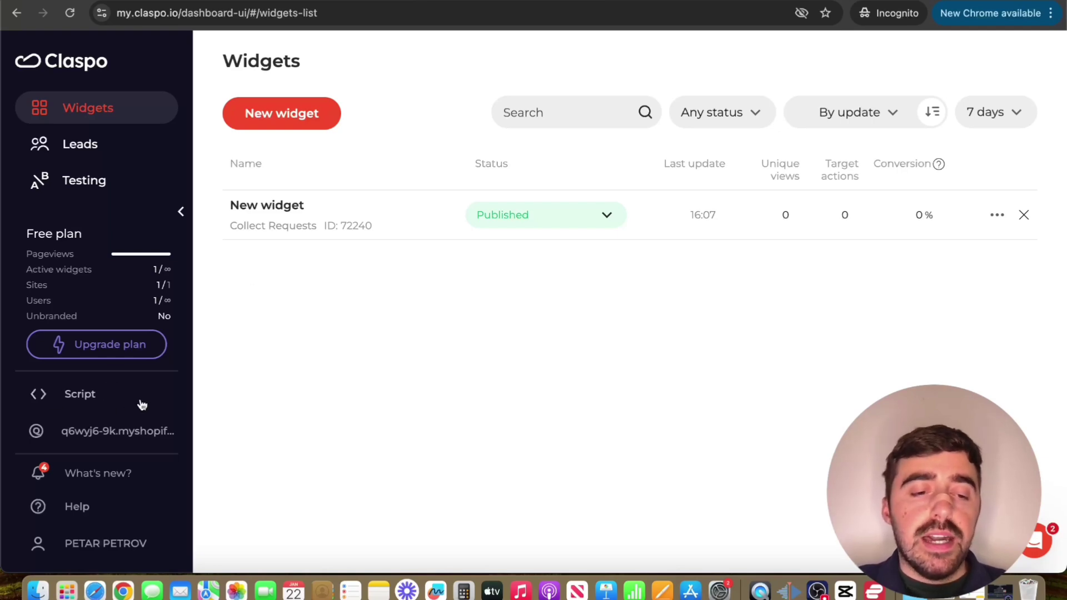
# - Copy the site's Claspo installation script code
pyautogui.click(86, 404)
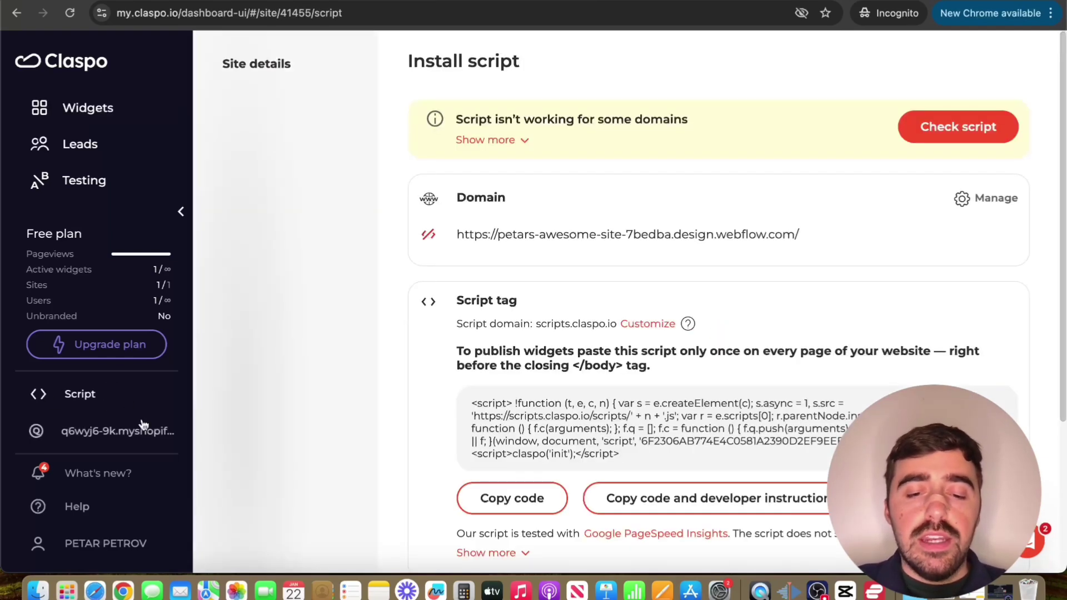
pyautogui.click(504, 509)
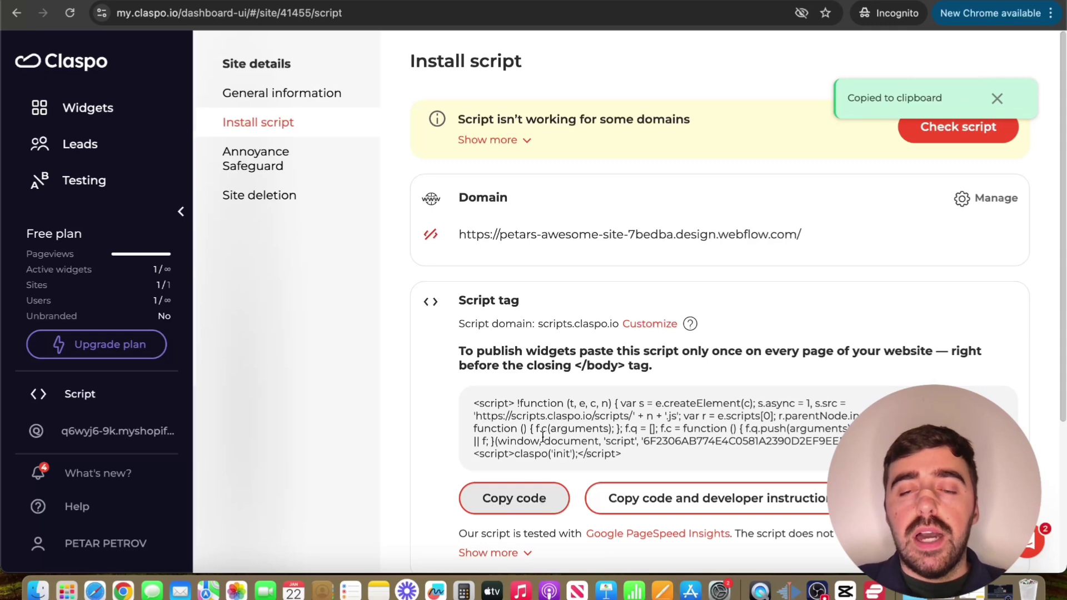
# - In Webflow, add a Code Embed element to the Home page, paste the copied Claspo script into it and save it
pyautogui.click(211, 1)
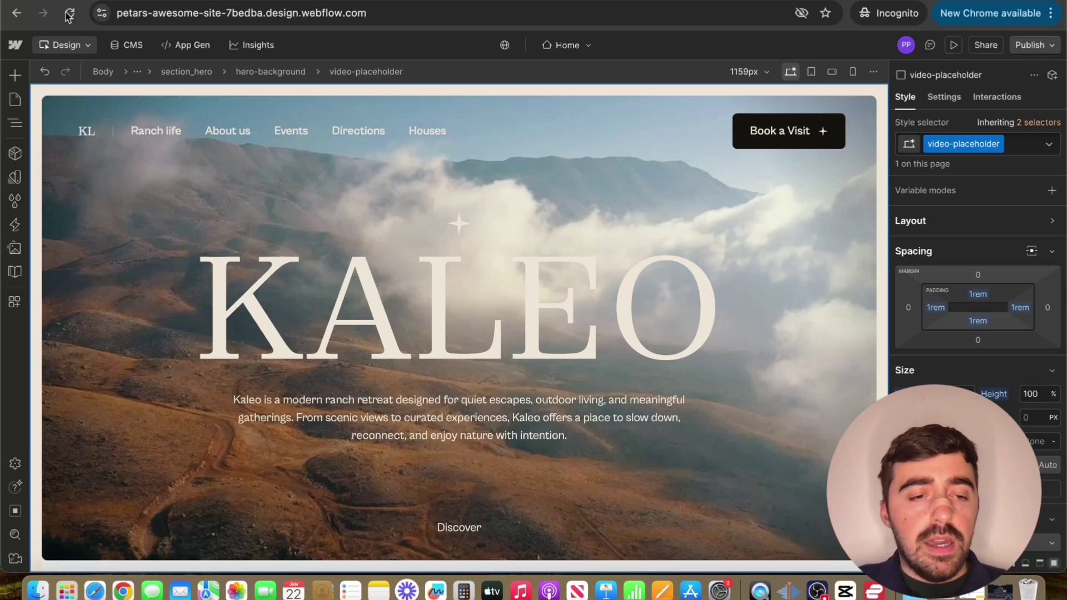
pyautogui.click(15, 78)
pyautogui.click(47, 135)
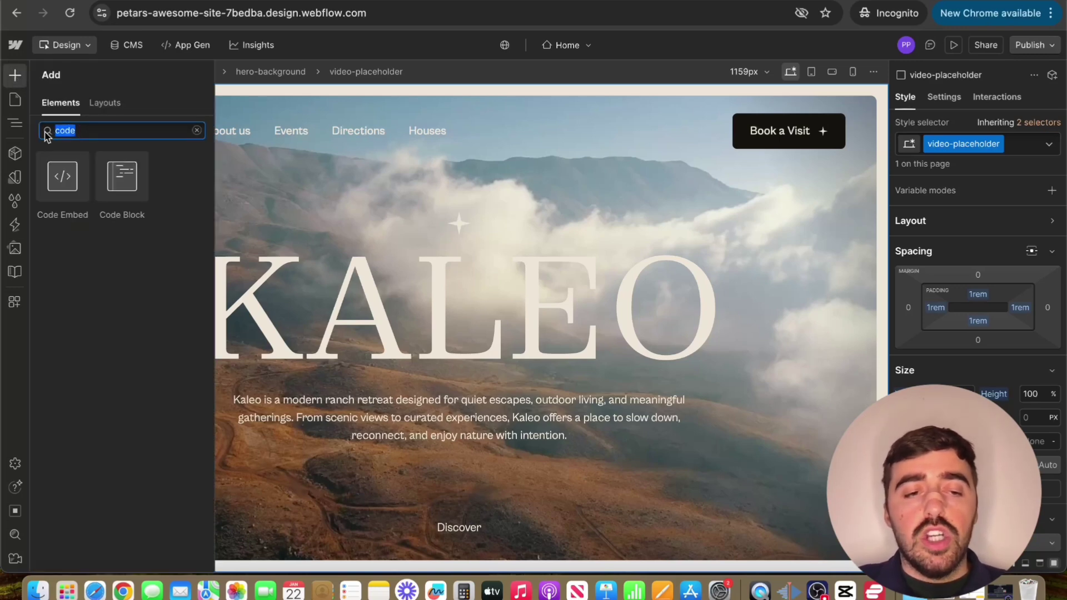
pyautogui.click(58, 190)
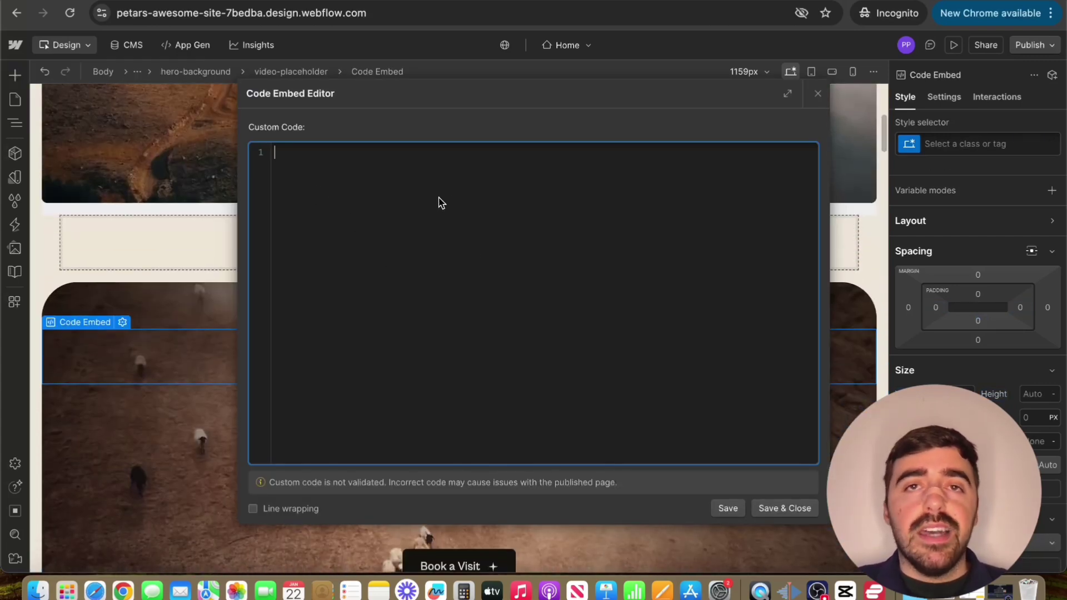
pyautogui.press('super+v')
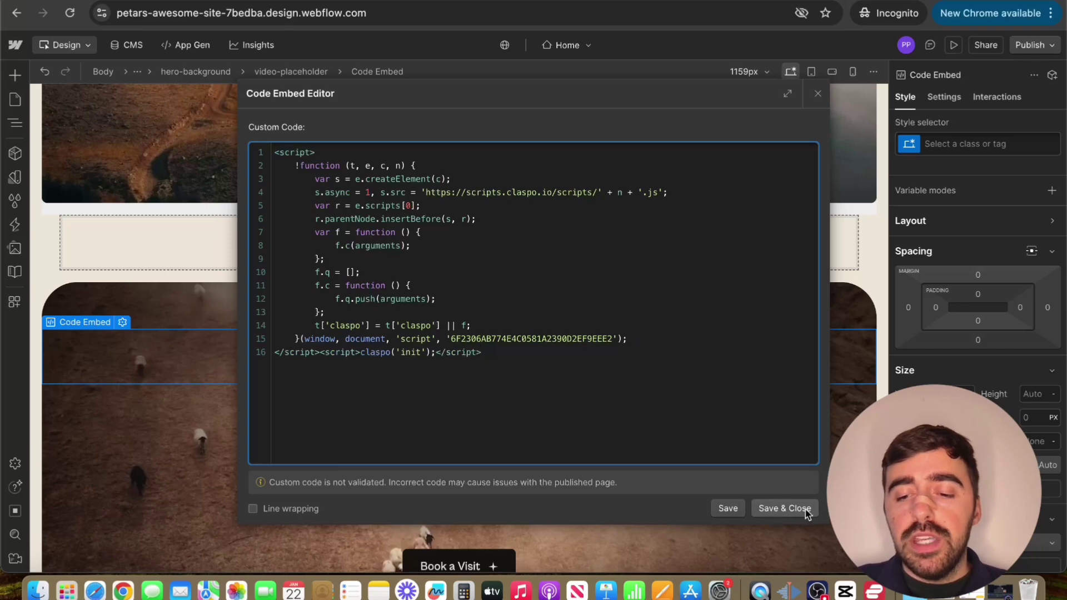
pyautogui.click(785, 510)
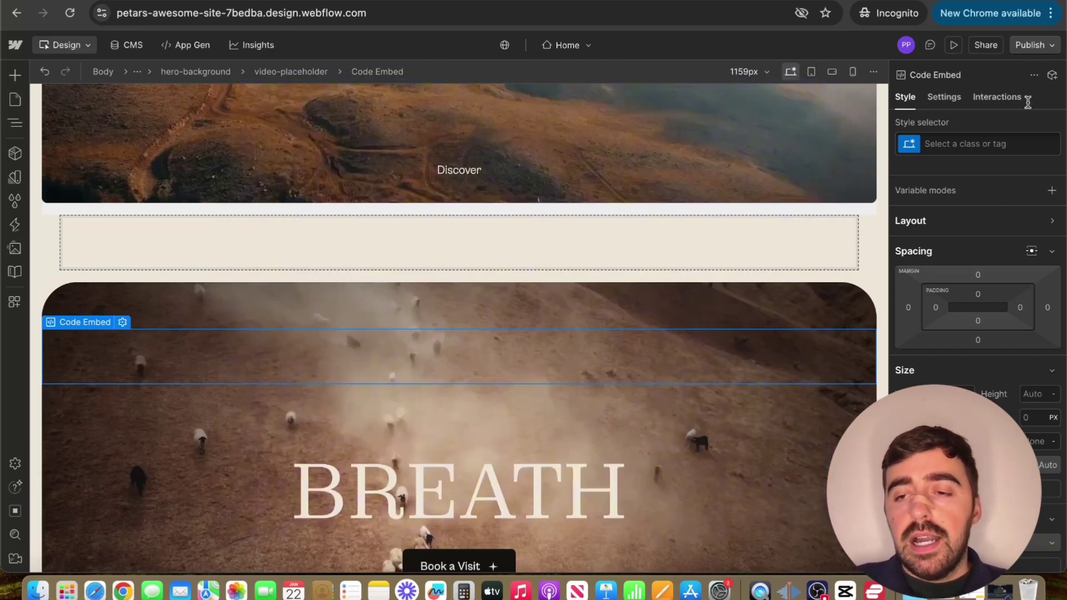
# - Publish the Webflow site to its staging domain and open the live page
pyautogui.click(1034, 45)
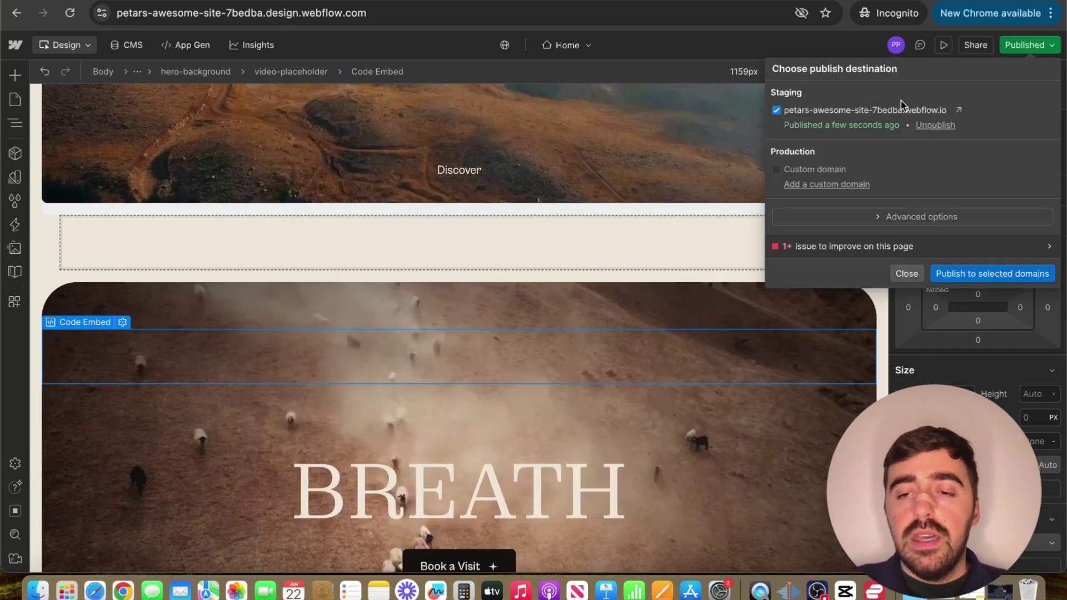
pyautogui.click(959, 110)
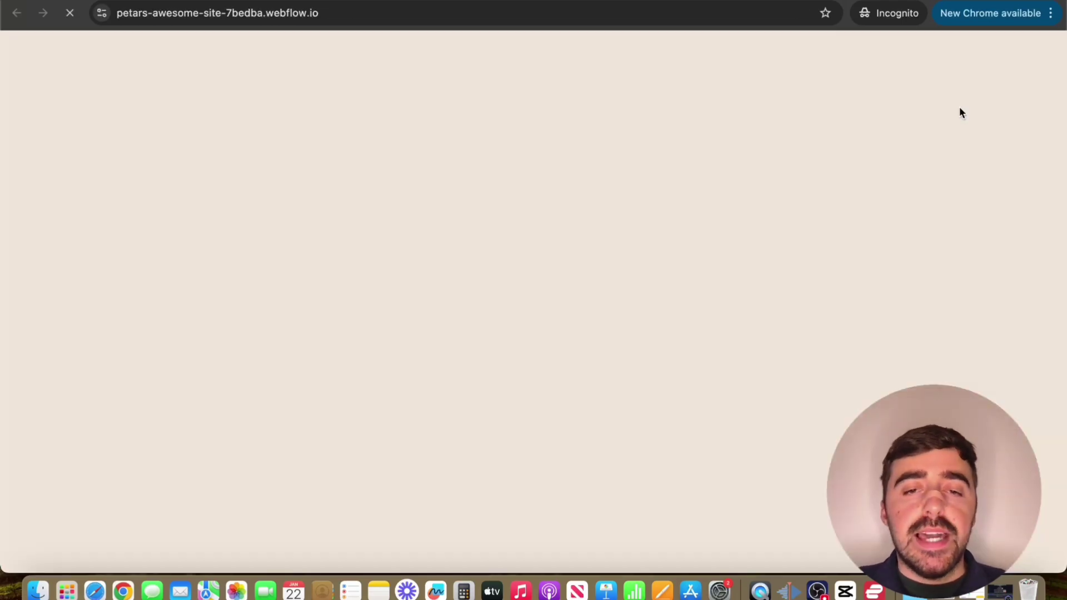